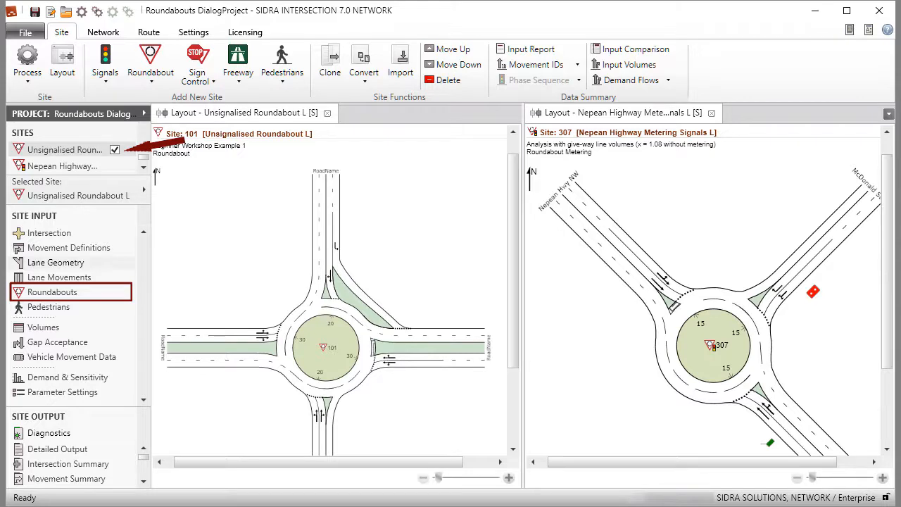
Step: Open the Roundabouts dialog for the Unsignalised Roundabout L site and review its model options and roundabout data
{"action": "left_click", "coordinate": [69, 290]}
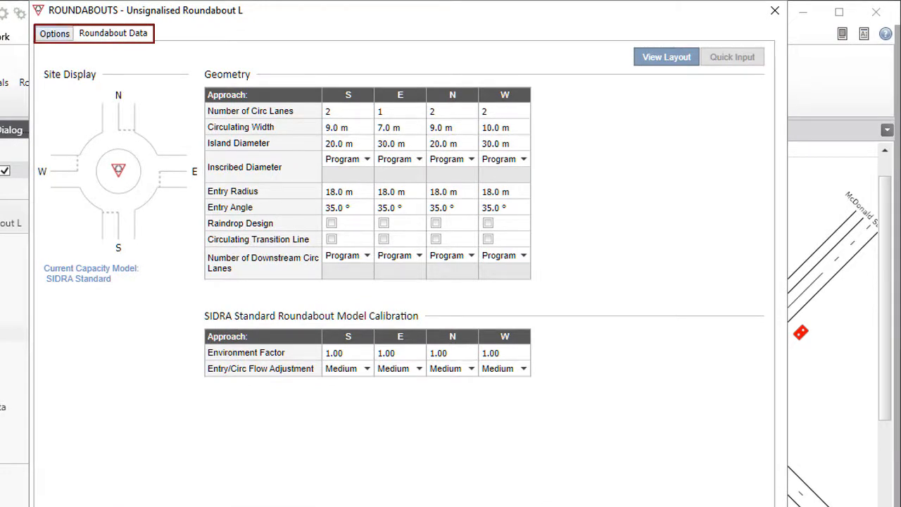
{"action": "left_click", "coordinate": [59, 33]}
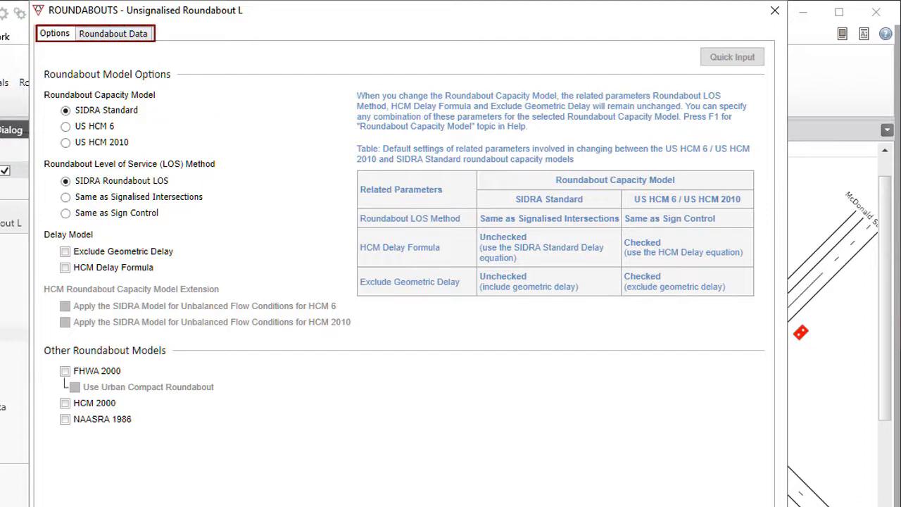
{"action": "left_click", "coordinate": [113, 33]}
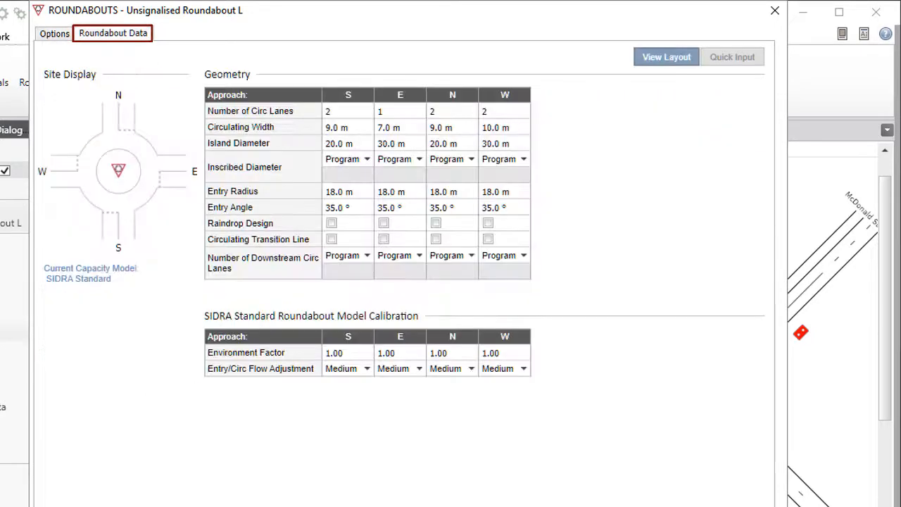
Step: Try the US HCM 6 and US HCM 2010 roundabout capacity models for the Unsignalised Roundabout L site
{"action": "left_click", "coordinate": [60, 31]}
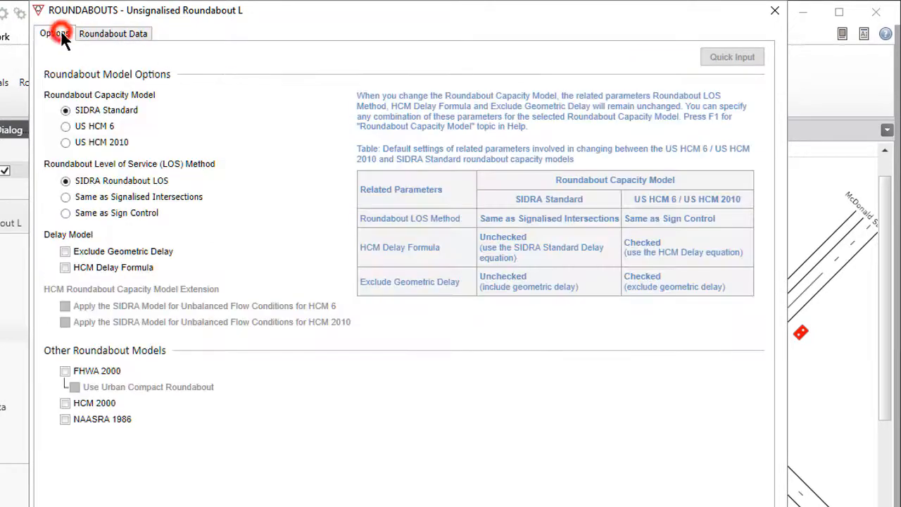
{"action": "left_click", "coordinate": [65, 126]}
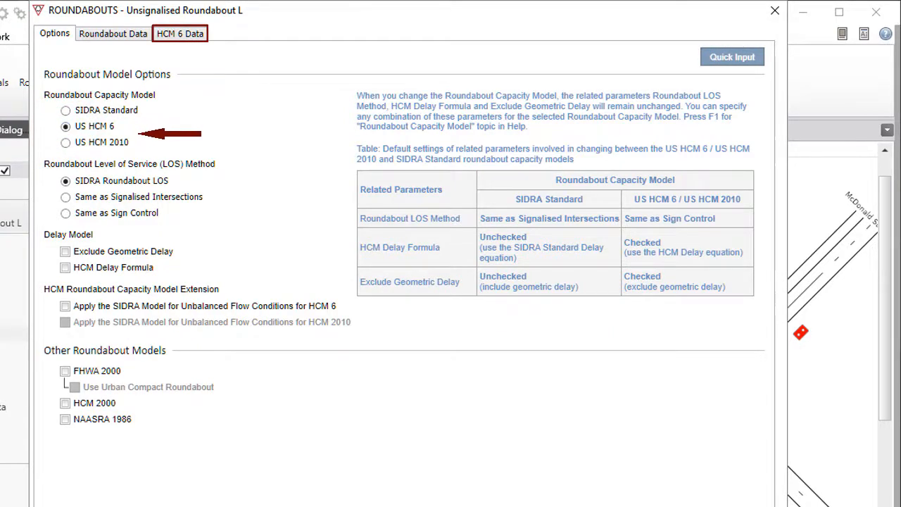
{"action": "left_click", "coordinate": [65, 142]}
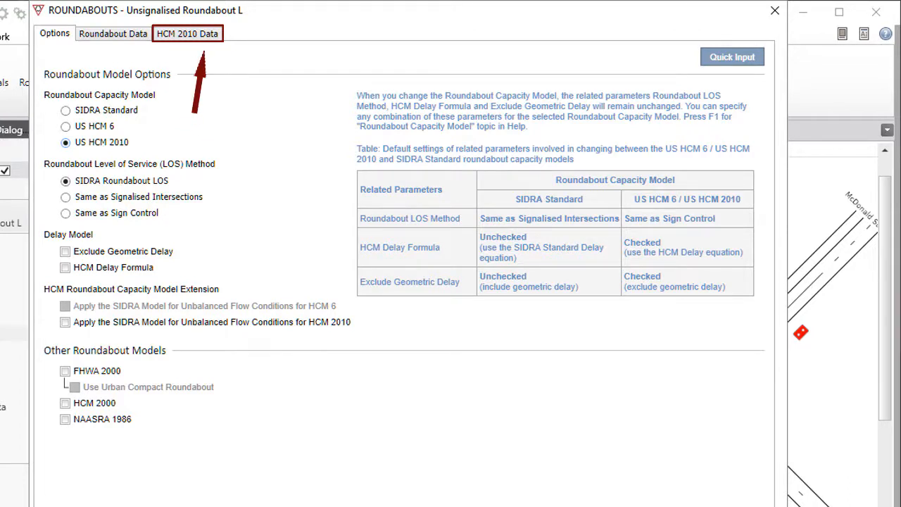
{"action": "left_click", "coordinate": [65, 110]}
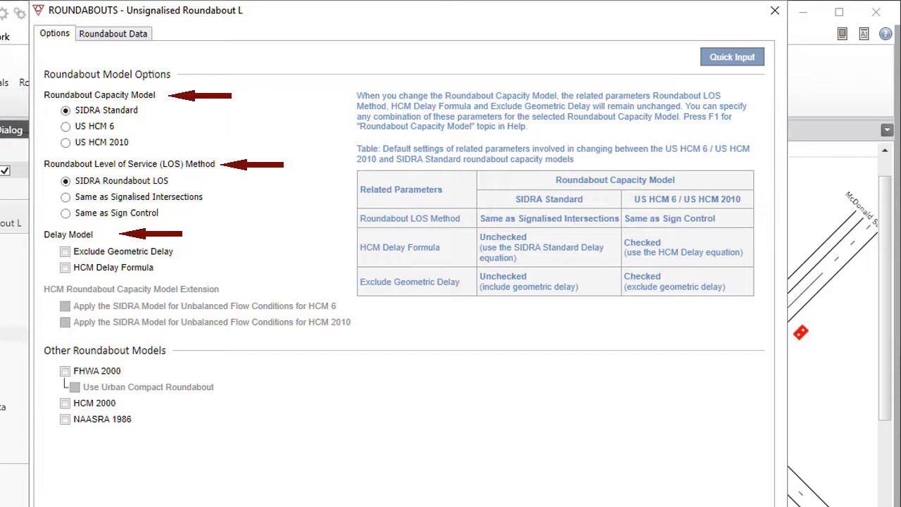
{"action": "left_click", "coordinate": [65, 126]}
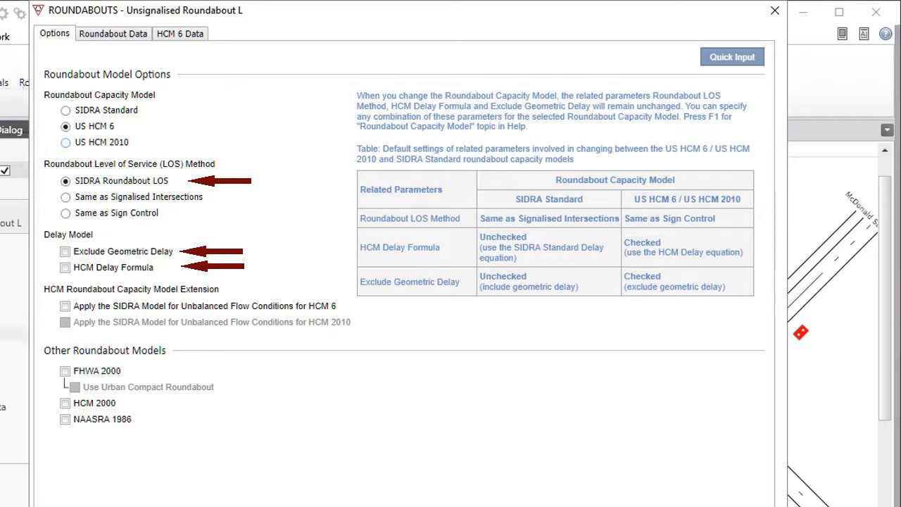
Step: Set the roundabout capacity model to SIDRA Standard and include FHWA 2000 among the other roundabout models
{"action": "left_click", "coordinate": [66, 110]}
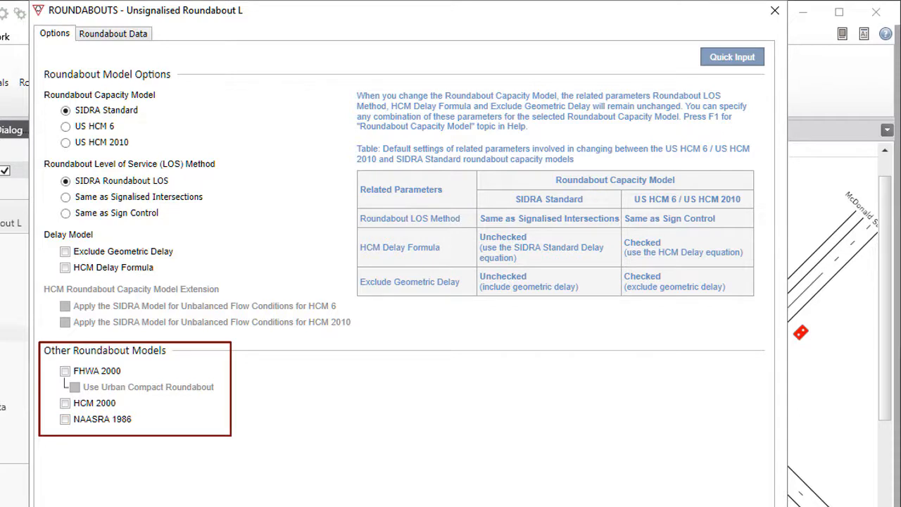
{"action": "left_click", "coordinate": [65, 369]}
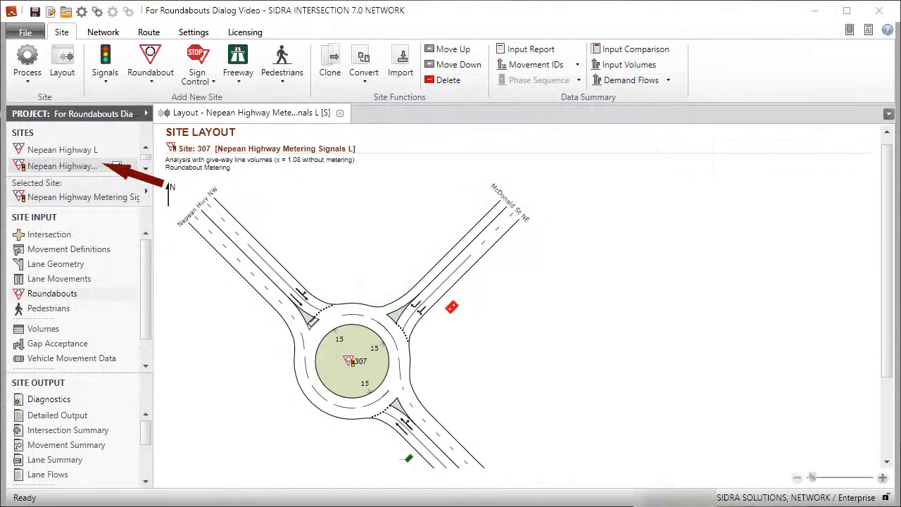
Step: Set the Nepean Highway Metering Signals site to the US HCM 2010 capacity model and apply the SIDRA Model for Unbalanced Flow Conditions for HCM 2010
{"action": "left_click", "coordinate": [78, 294]}
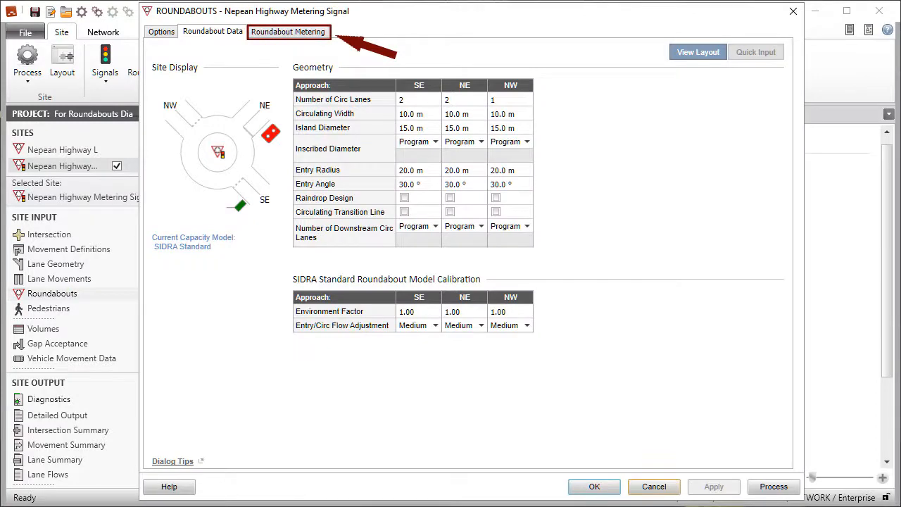
{"action": "left_click", "coordinate": [162, 32]}
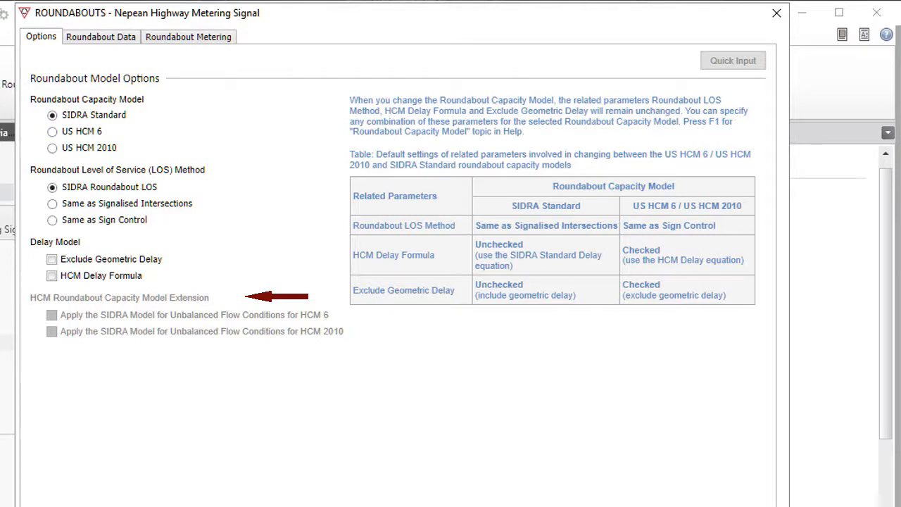
{"action": "left_click", "coordinate": [52, 131]}
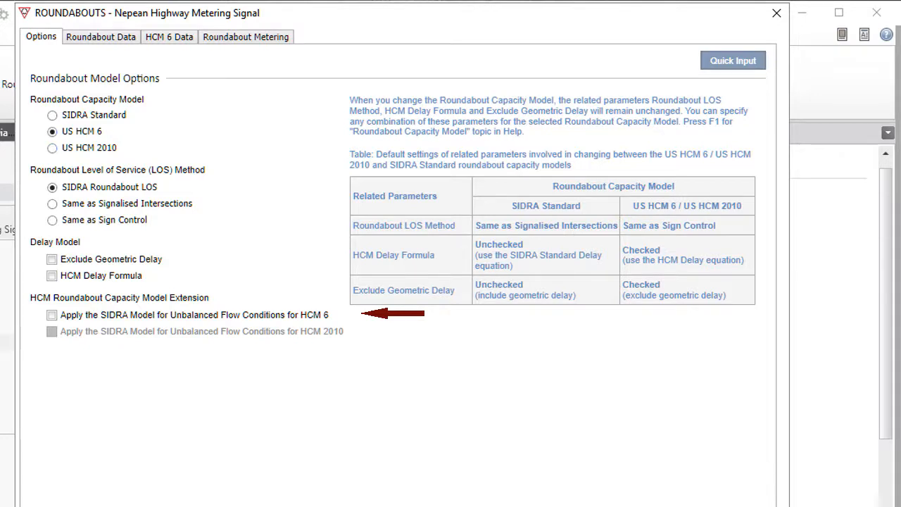
{"action": "left_click", "coordinate": [53, 148]}
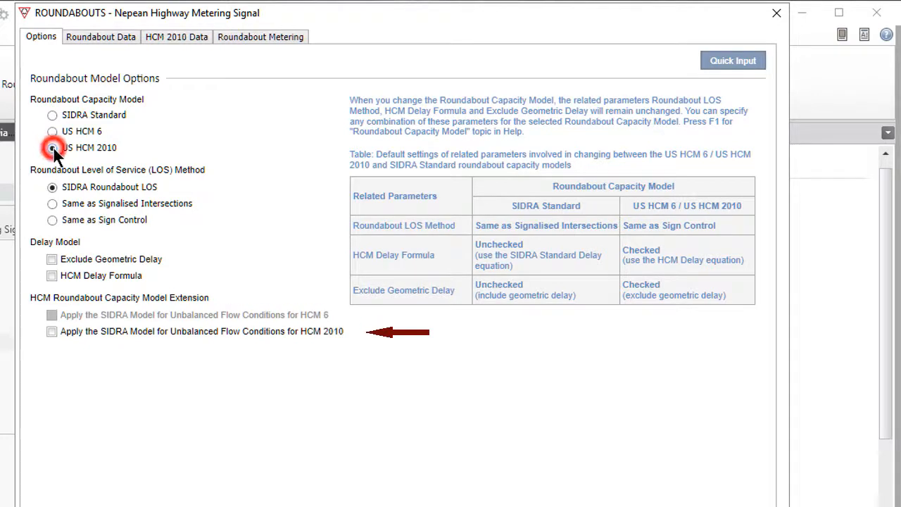
{"action": "left_click", "coordinate": [53, 332]}
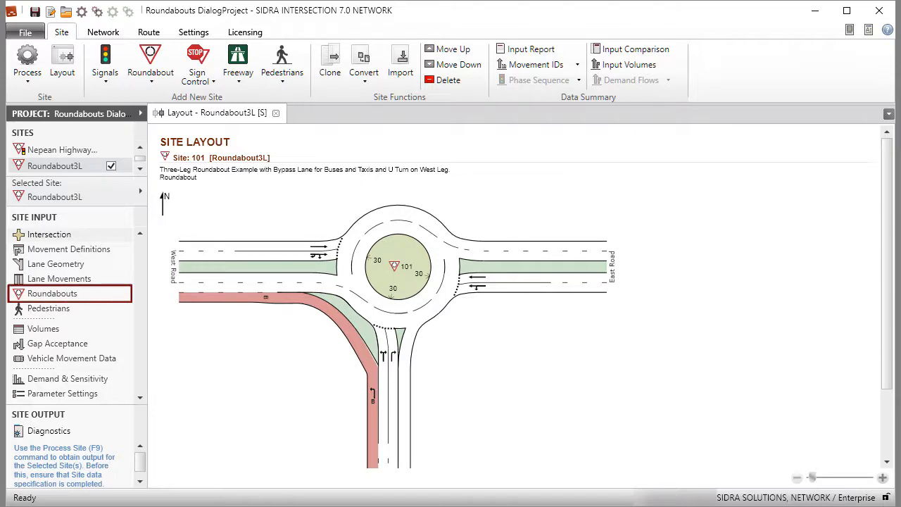
Step: Open the Roundabouts dialog for the Roundabout3L site and display the site layout beside the data
{"action": "left_click", "coordinate": [74, 293]}
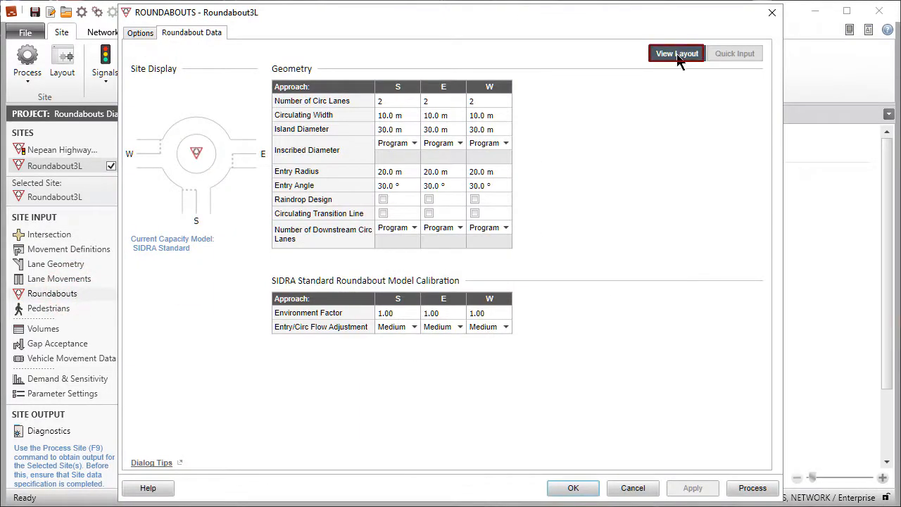
{"action": "left_click", "coordinate": [677, 54]}
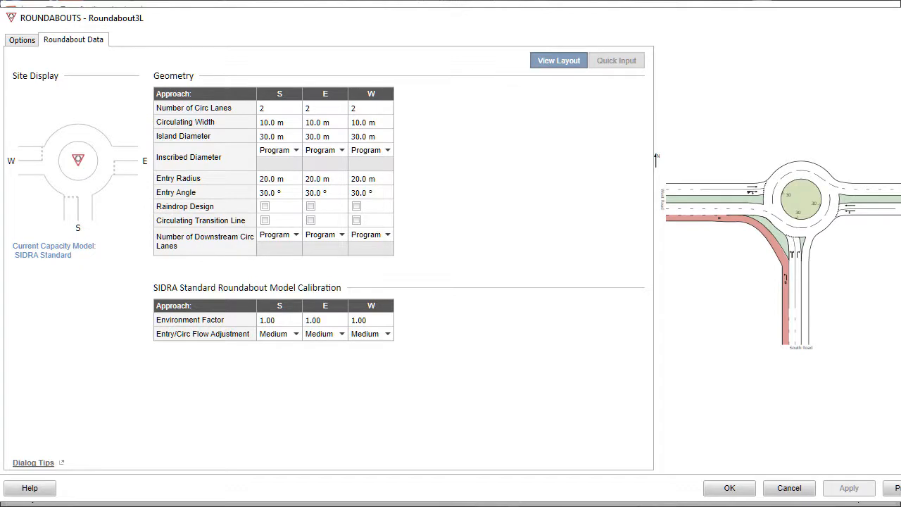
Step: Step through the circulating lanes, circulating width and island diameter cells to examine which approach each one highlights in the layout
{"action": "left_click", "coordinate": [279, 108]}
{"action": "left_click", "coordinate": [313, 108]}
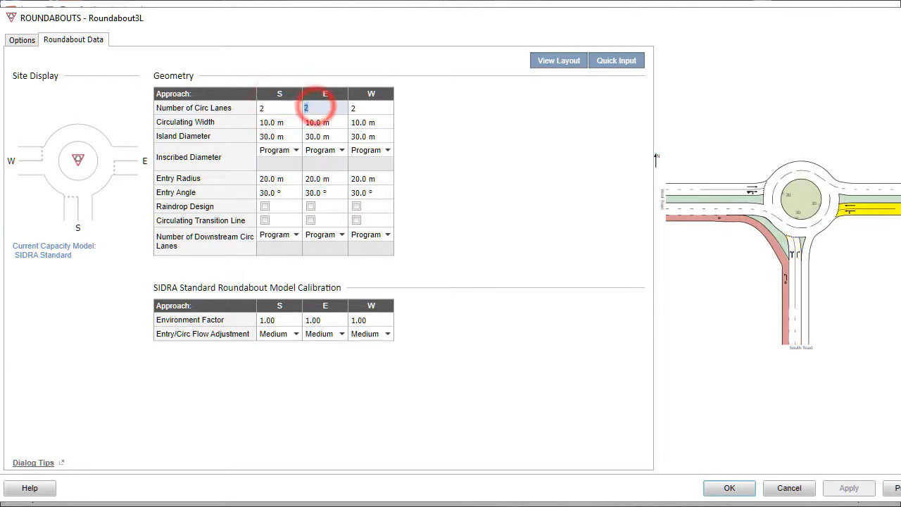
{"action": "left_click", "coordinate": [361, 108]}
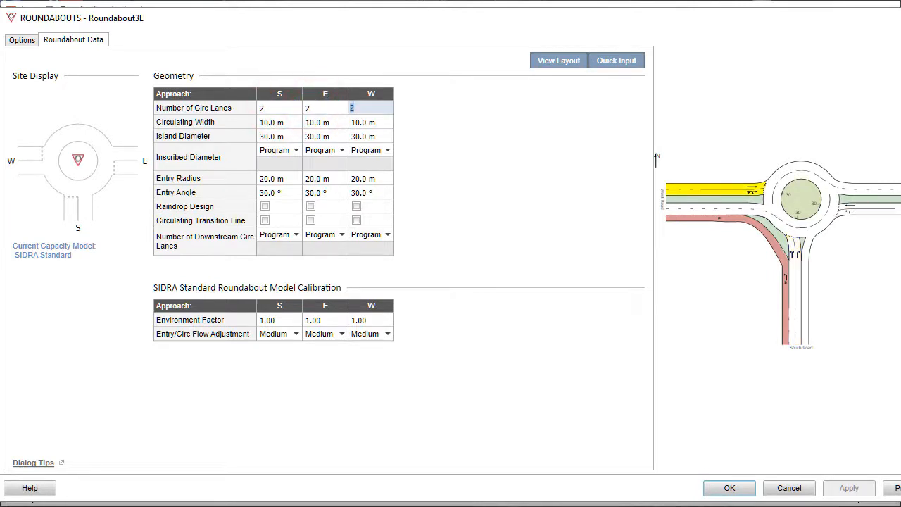
{"action": "key", "text": "Tab"}
{"action": "key", "text": "Tab"}
{"action": "key", "text": "Tab"}
{"action": "key", "text": "Tab"}
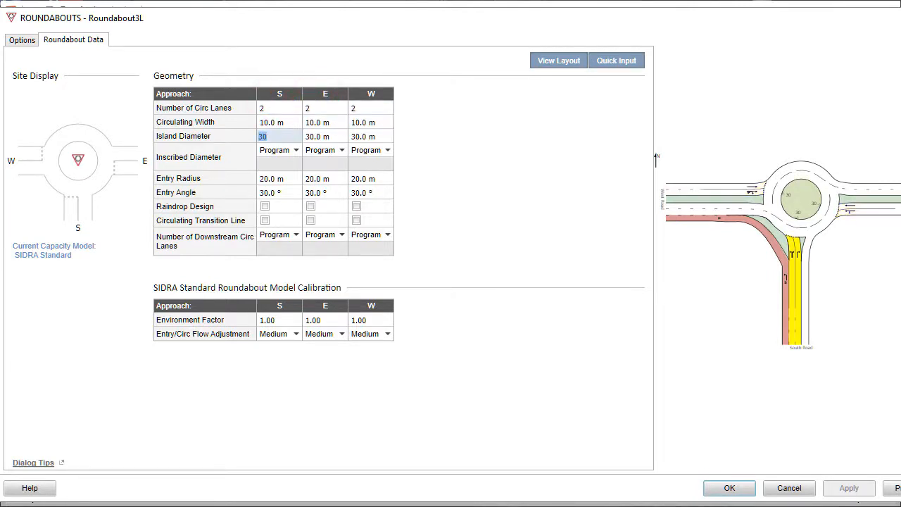
{"action": "key", "text": "Tab"}
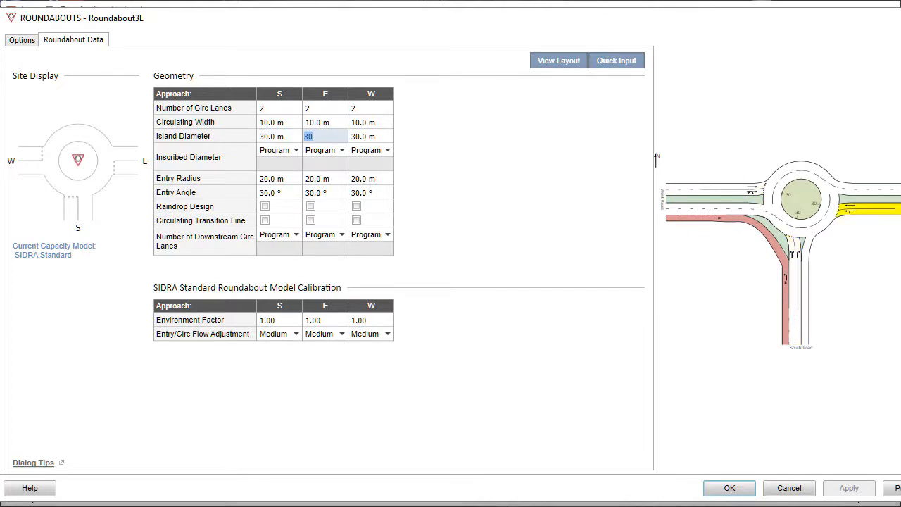
{"action": "key", "text": "shift+Tab"}
{"action": "key", "text": "shift+Tab"}
{"action": "key", "text": "shift+Tab"}
{"action": "key", "text": "shift+Tab"}
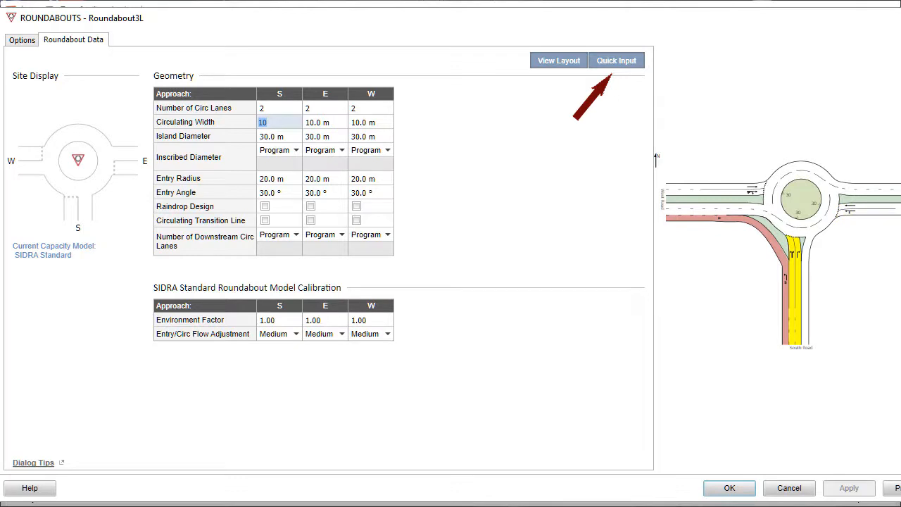
{"action": "key", "text": "shift+Tab"}
{"action": "key", "text": "shift+Tab"}
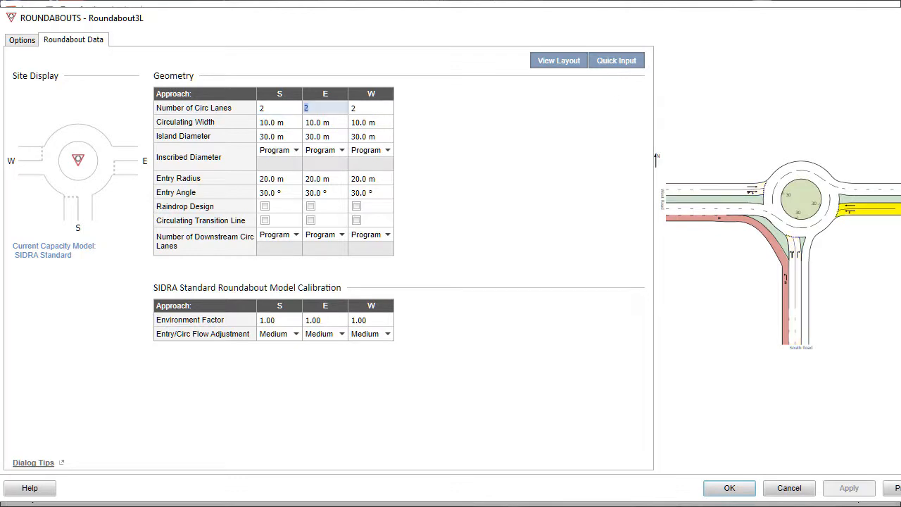
{"action": "key", "text": "shift+Tab"}
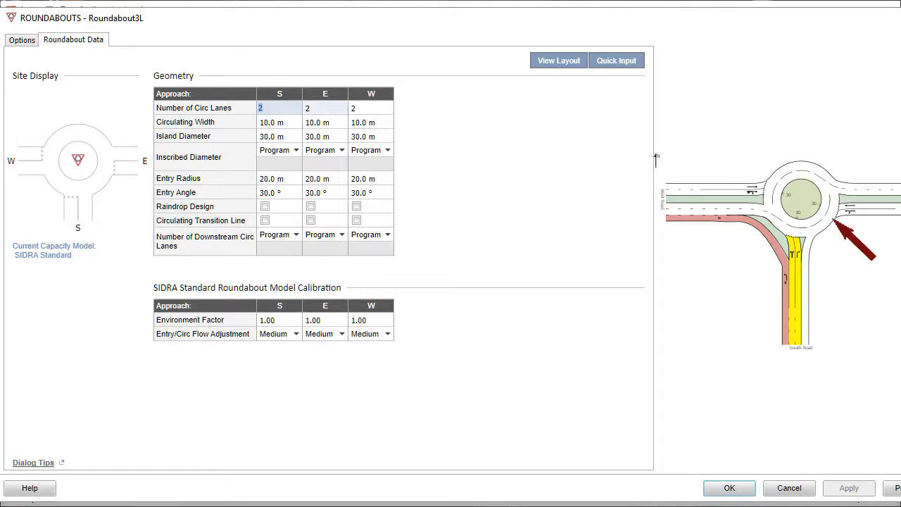
Step: Give the E approach 1 circulating lane and an 8 m circulating width, and enable the circulating transition line for the S approach
{"action": "left_click", "coordinate": [329, 111]}
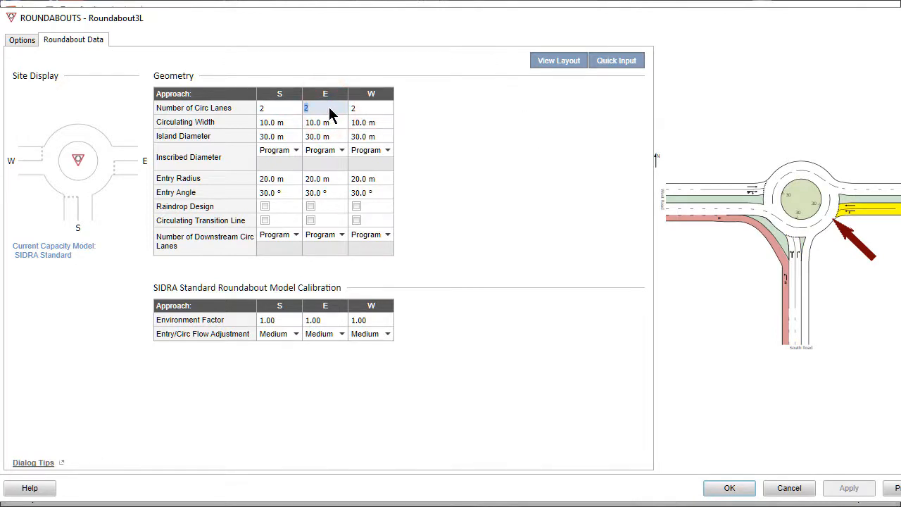
{"action": "type", "text": "1"}
{"action": "left_click", "coordinate": [330, 125]}
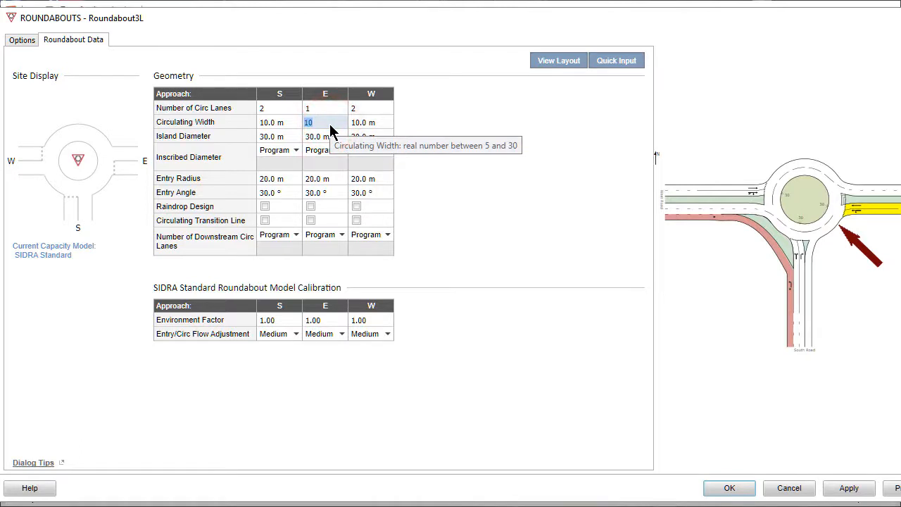
{"action": "type", "text": "8"}
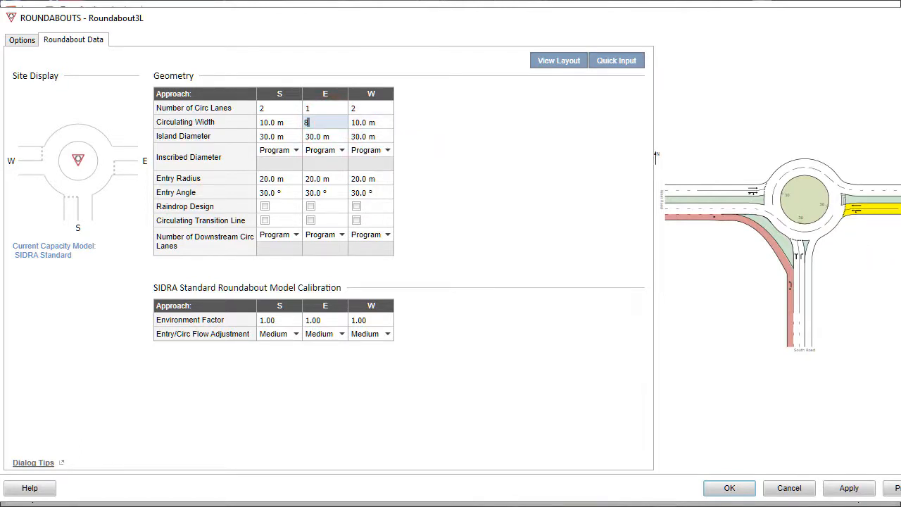
{"action": "left_click", "coordinate": [266, 221]}
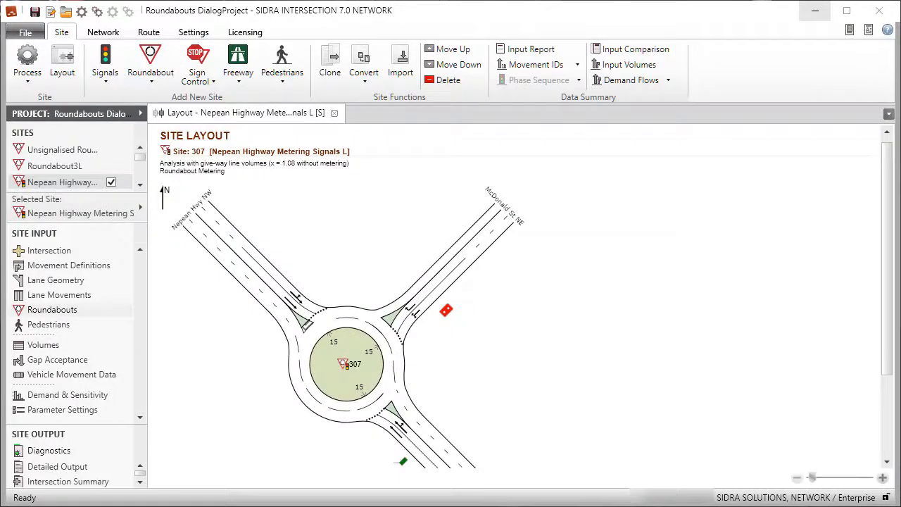
Step: Open the roundabout metering data for the Nepean Highway Metering Signals site with the layout displayed beside it
{"action": "left_click", "coordinate": [65, 311]}
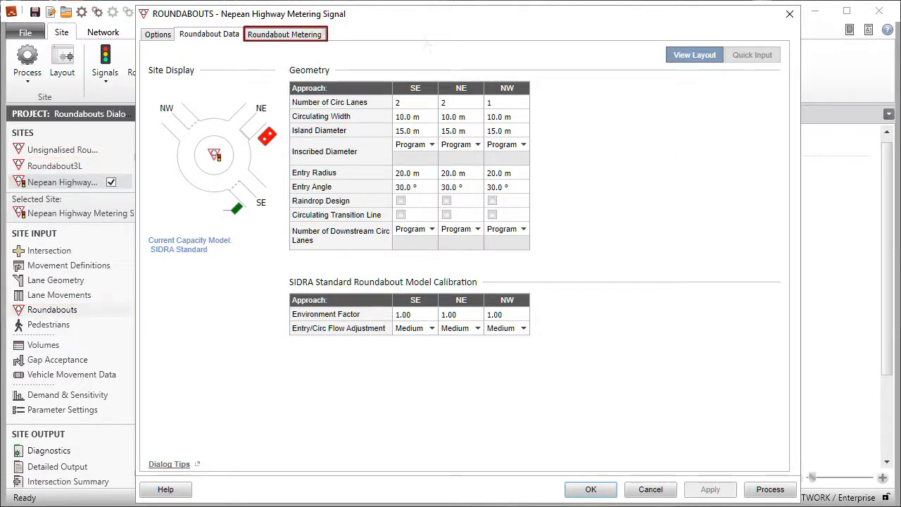
{"action": "left_click", "coordinate": [304, 39]}
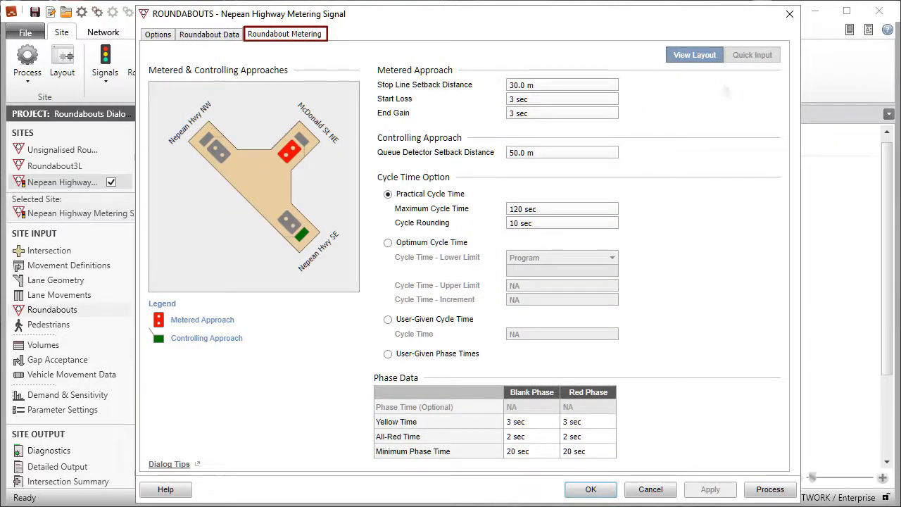
{"action": "left_click", "coordinate": [694, 55]}
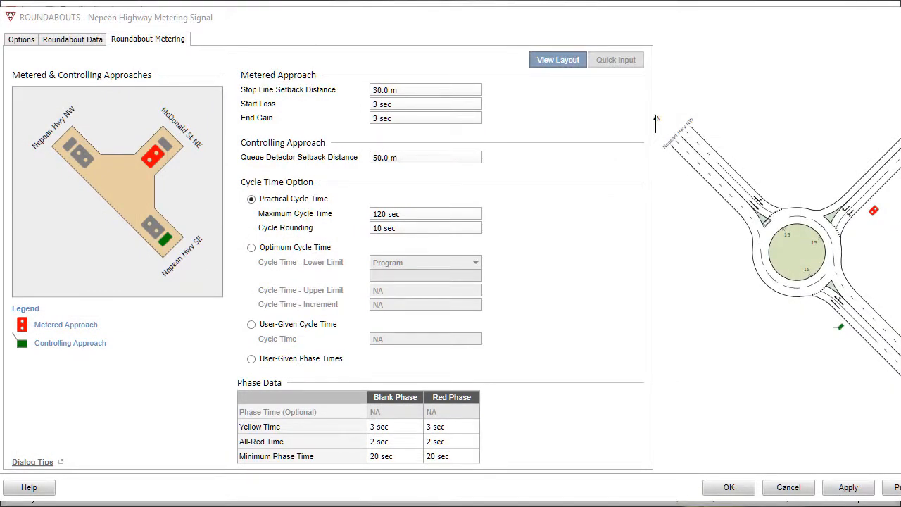
Step: With Nepean Hwy SE as the controlling approach, try Nepean Hwy NW as the metered approach and return metering to McDonald St NE
{"action": "left_click", "coordinate": [166, 240]}
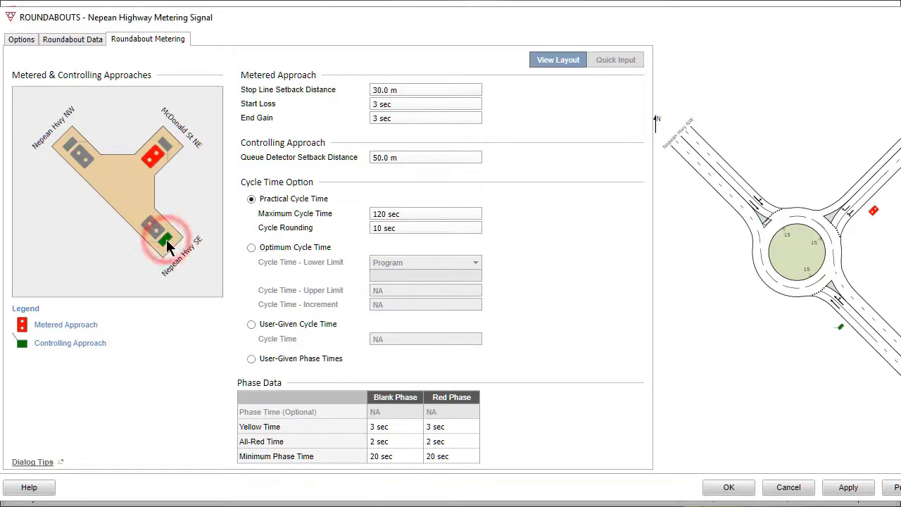
{"action": "left_click", "coordinate": [83, 164]}
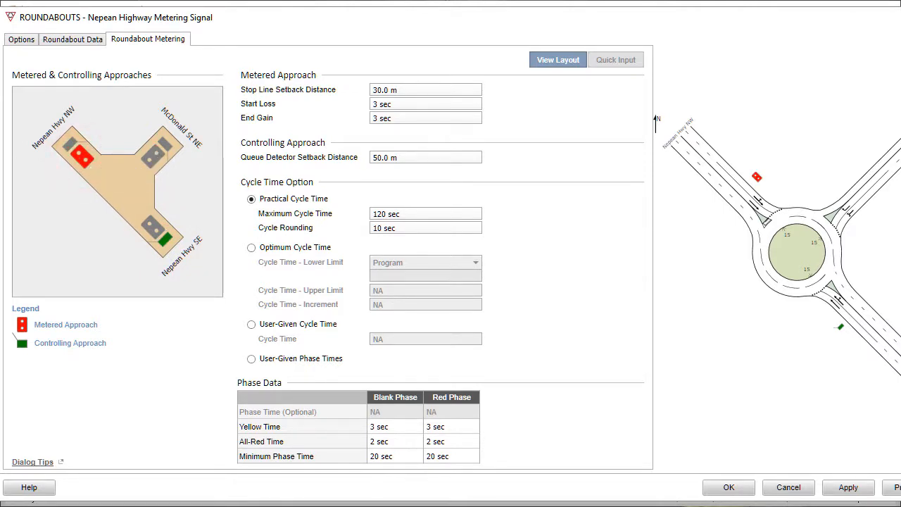
{"action": "left_click", "coordinate": [154, 158]}
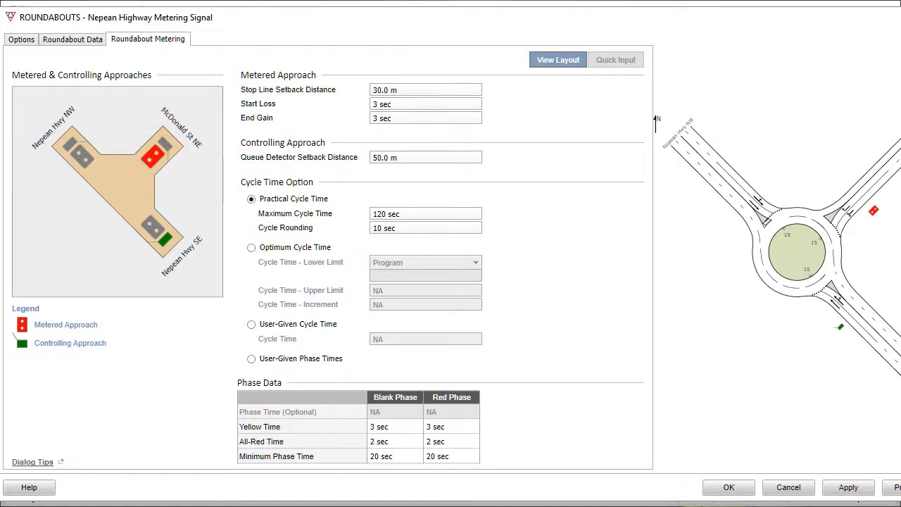